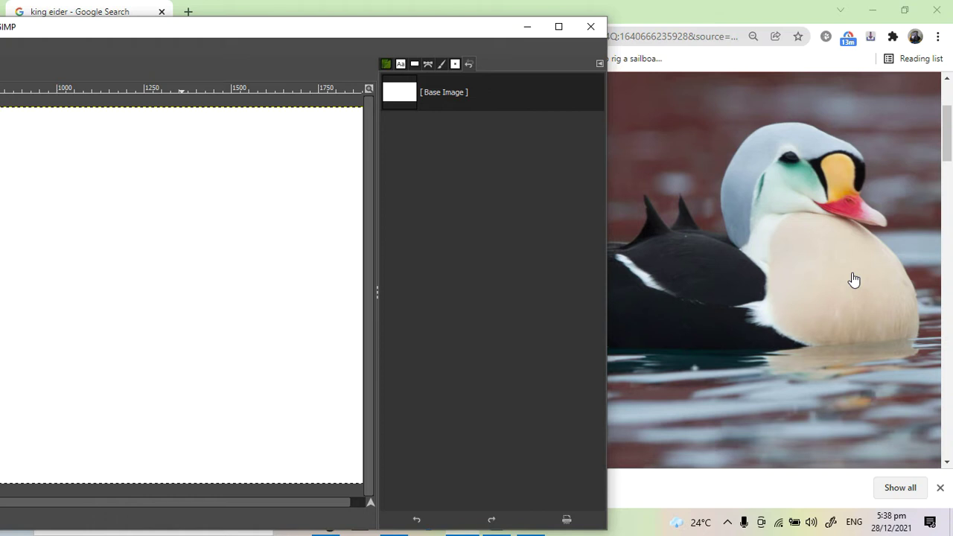
Airbrush a loose sketch of the duck's head, covering the crown, bill and knob, eye area and back-of-head patch.
left_click_drag(423, 35, 528, 27)
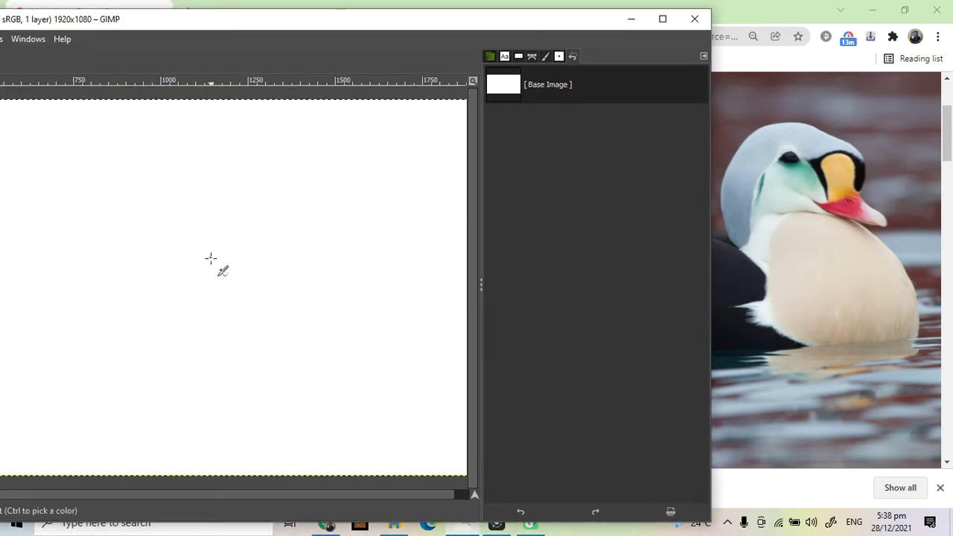
mouse_move(229, 257)
left_mouse_down()
mouse_move(201, 192)
mouse_move(211, 167)
mouse_move(280, 147)
mouse_move(343, 161)
mouse_move(358, 197)
mouse_move(361, 178)
mouse_move(367, 189)
mouse_move(370, 221)
mouse_move(416, 237)
mouse_move(425, 259)
mouse_move(356, 255)
mouse_move(325, 232)
mouse_move(336, 202)
mouse_move(342, 244)
mouse_move(373, 234)
mouse_move(358, 234)
mouse_move(376, 215)
mouse_move(325, 243)
mouse_move(339, 231)
mouse_move(319, 189)
mouse_move(348, 180)
mouse_move(359, 210)
mouse_move(344, 186)
mouse_move(320, 203)
left_mouse_up()
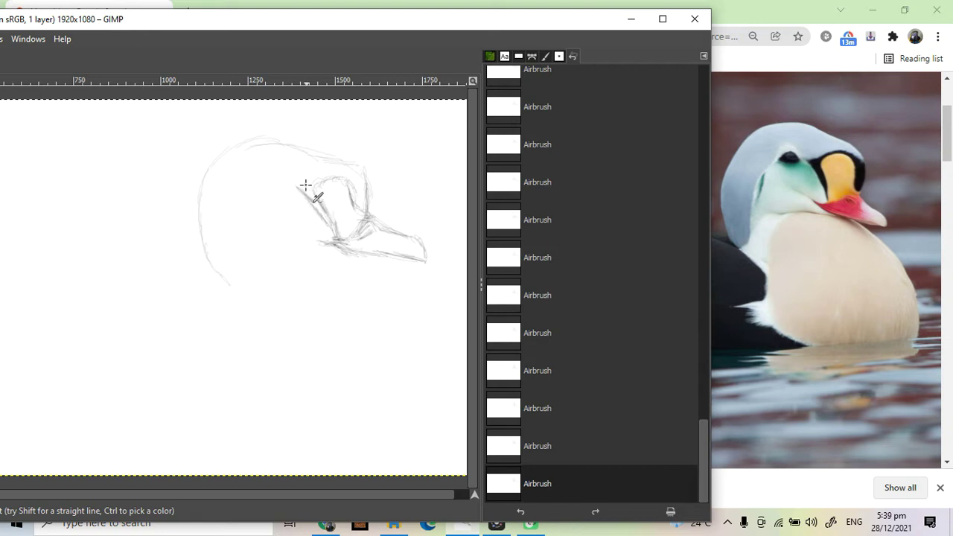
left_click_drag(318, 176, 366, 171)
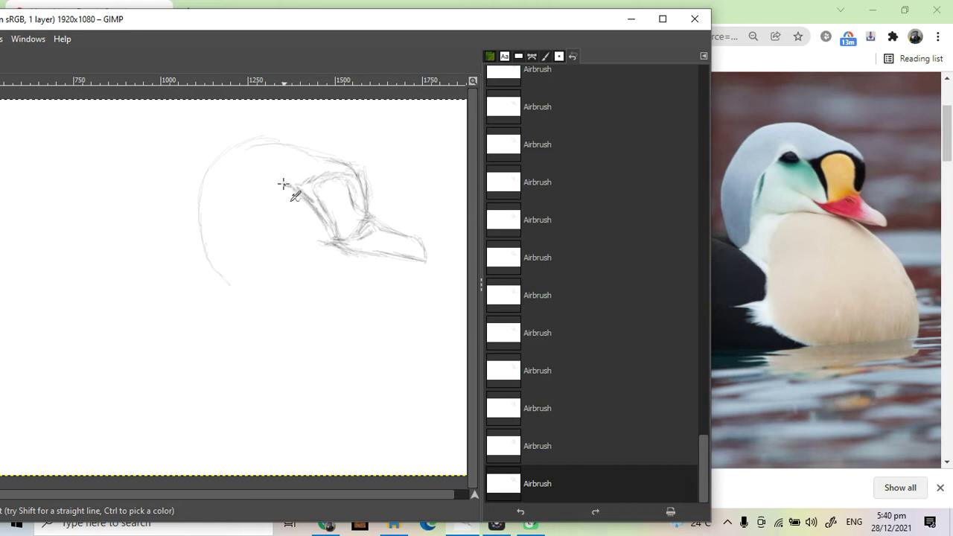
mouse_move(257, 197)
left_mouse_down()
mouse_move(293, 188)
mouse_move(265, 187)
mouse_move(275, 173)
mouse_move(288, 184)
mouse_move(256, 206)
mouse_move(253, 283)
left_mouse_up()
mouse_move(279, 147)
left_mouse_down()
mouse_move(208, 195)
mouse_move(202, 256)
mouse_move(230, 293)
mouse_move(250, 291)
left_mouse_up()
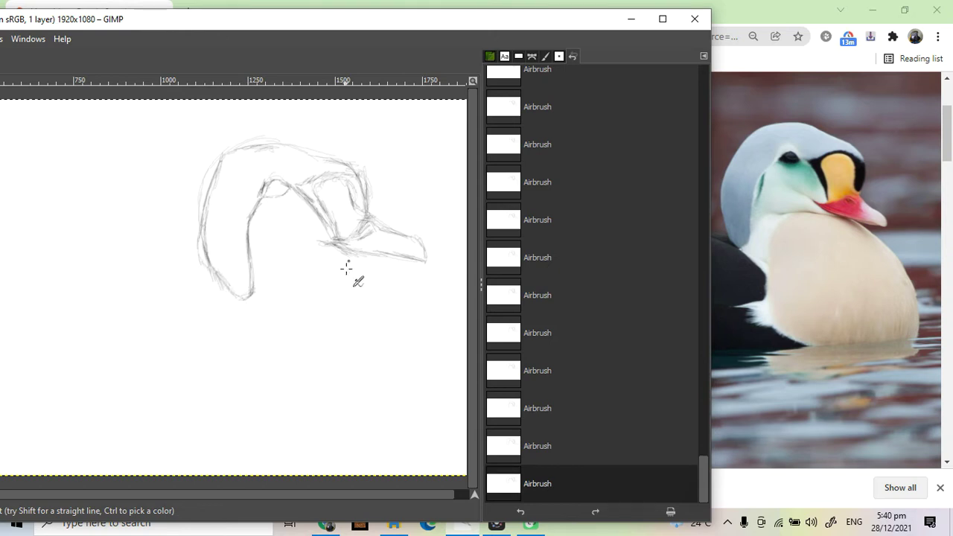
Sketch the cheek and chin line under the bill and the curved front edge of the breast.
left_click_drag(333, 253, 294, 266)
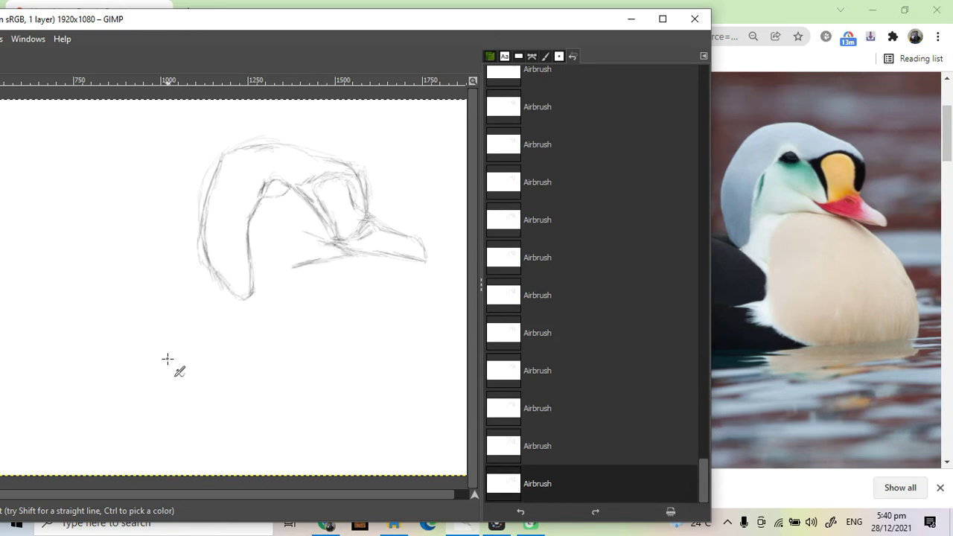
left_click_drag(294, 223, 308, 233)
mouse_move(356, 204)
left_mouse_down()
mouse_move(372, 244)
mouse_move(455, 321)
left_mouse_up()
scroll(442, 300, "right", 1)
mouse_move(412, 280)
left_mouse_down()
mouse_move(443, 313)
mouse_move(382, 273)
mouse_move(452, 329)
mouse_move(384, 260)
mouse_move(443, 316)
left_mouse_up()
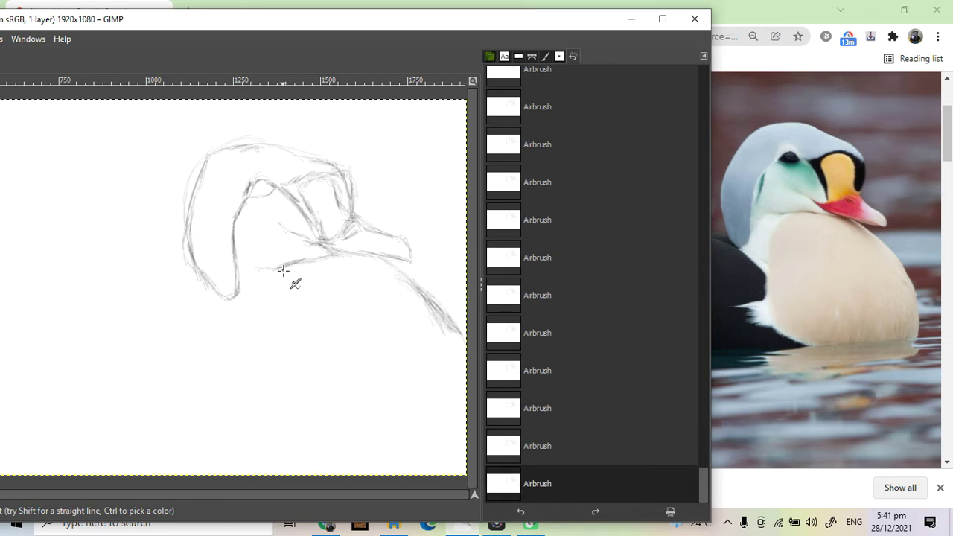
Sketch the neck and rear breast edge with the pointed side notch, down to faint waterlines beneath the body.
left_click_drag(283, 274, 280, 329)
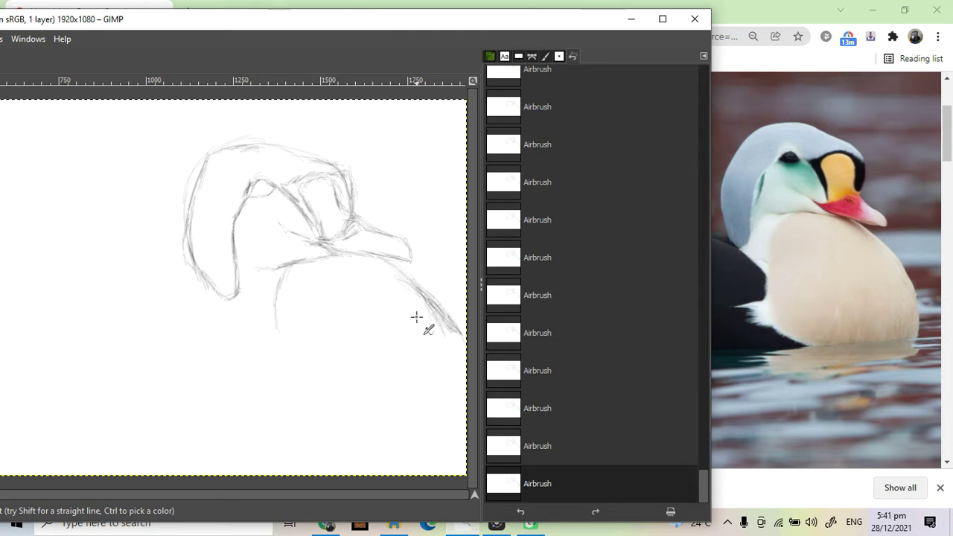
mouse_move(281, 277)
left_mouse_down()
mouse_move(279, 331)
mouse_move(301, 426)
mouse_move(352, 439)
left_mouse_up()
mouse_move(287, 434)
left_mouse_down()
mouse_move(187, 454)
mouse_move(1, 459)
left_mouse_up()
mouse_move(225, 298)
left_mouse_down()
mouse_move(265, 321)
mouse_move(274, 316)
mouse_move(276, 369)
left_mouse_up()
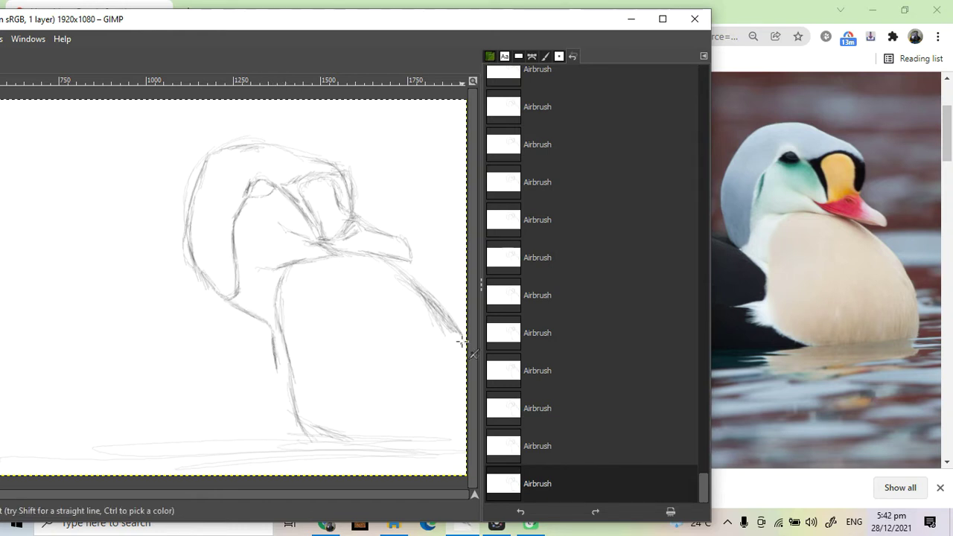
mouse_move(274, 367)
left_mouse_down()
mouse_move(241, 375)
mouse_move(268, 377)
left_mouse_up()
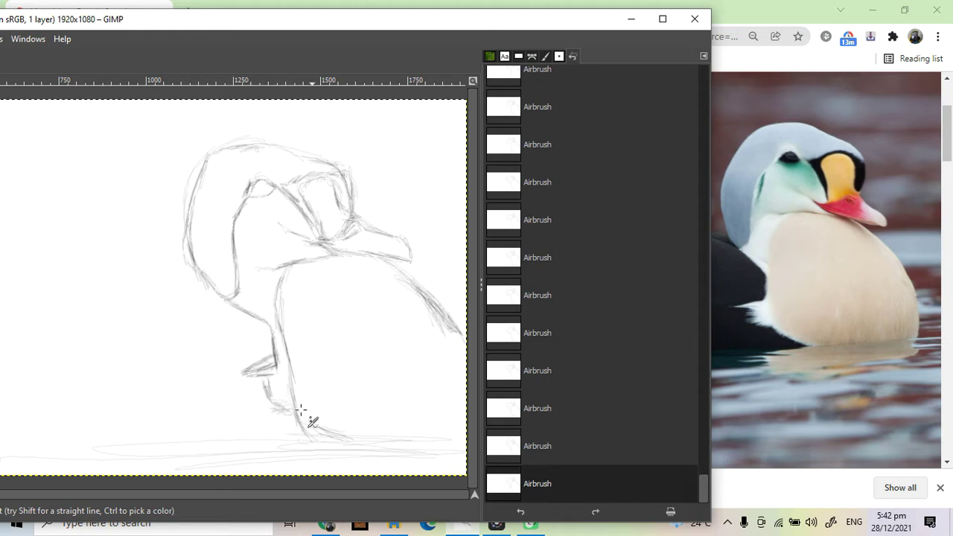
mouse_move(303, 415)
left_mouse_down()
mouse_move(352, 424)
mouse_move(371, 441)
mouse_move(451, 442)
left_mouse_up()
Shrink the browser window and place it beside the canvas so the reference duck's body stays visible.
left_click(801, 19)
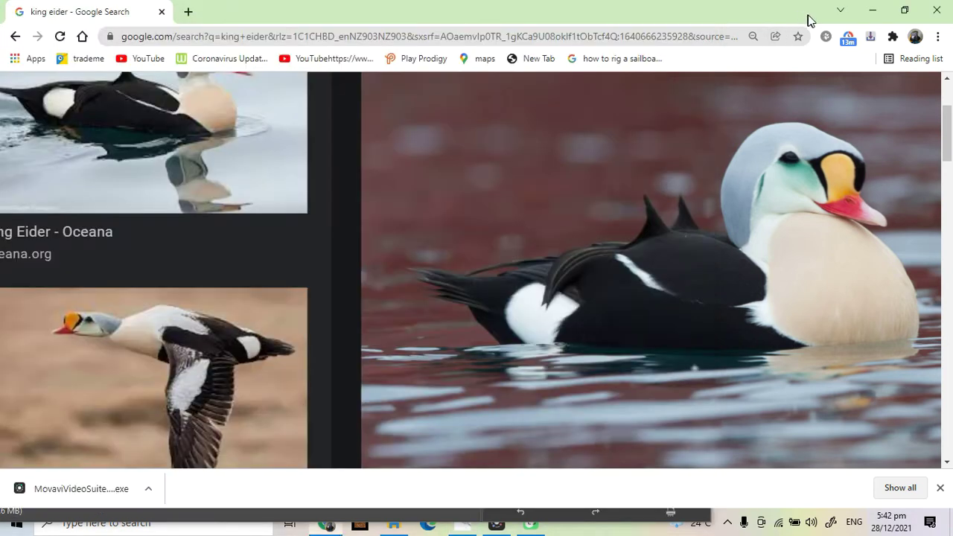
left_click(904, 10)
left_click_drag(770, 34, 887, 37)
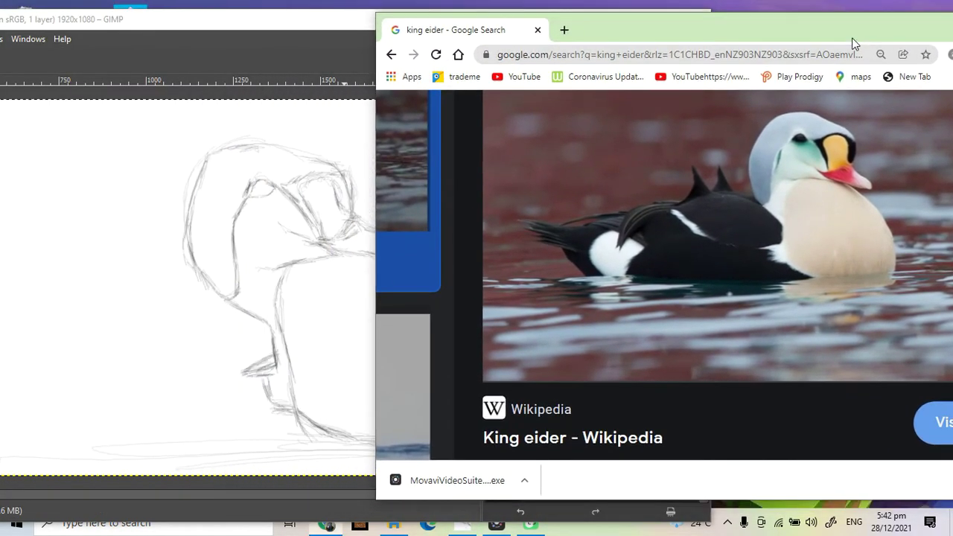
double_click(338, 16)
left_click(903, 10)
left_click_drag(546, 25, 476, 1)
left_click(903, 10)
left_click_drag(815, 34, 949, 30)
left_click(437, 24)
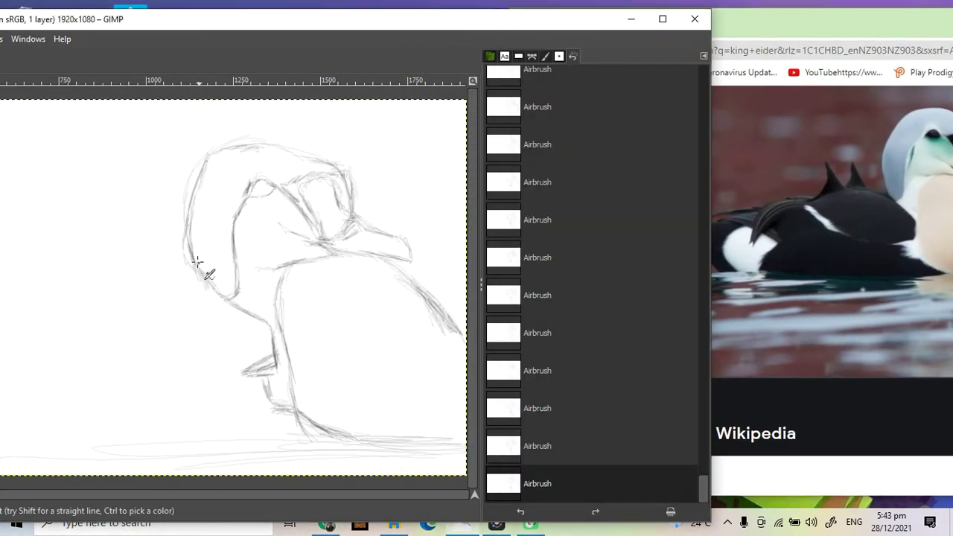
Sketch the back line behind the neck and two pointed feathers rising from the back, checking the reference's back.
mouse_move(199, 277)
left_mouse_down()
mouse_move(169, 272)
mouse_move(203, 273)
left_mouse_up()
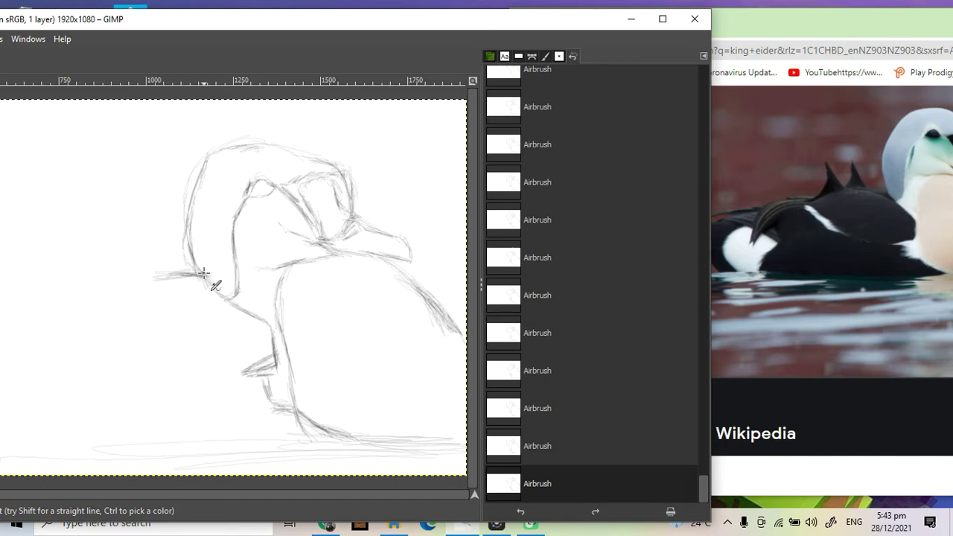
left_click_drag(802, 32, 952, 38)
left_click_drag(442, 23, 444, 26)
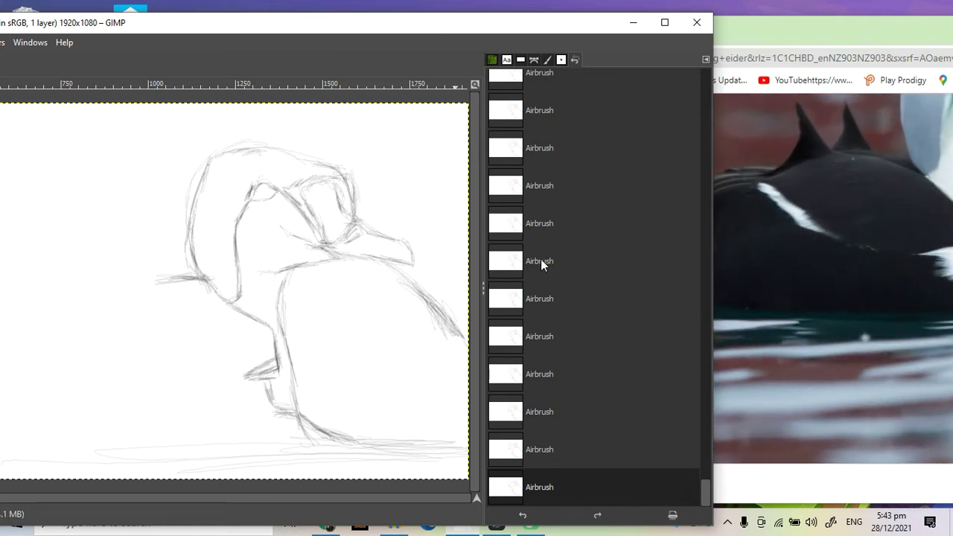
mouse_move(186, 263)
left_mouse_down()
mouse_move(166, 281)
mouse_move(211, 274)
mouse_move(165, 273)
left_mouse_up()
left_click_drag(127, 249, 145, 275)
left_click_drag(104, 214, 138, 267)
mouse_move(108, 237)
left_mouse_down()
mouse_move(104, 274)
mouse_move(111, 260)
mouse_move(98, 267)
mouse_move(109, 268)
mouse_move(109, 255)
mouse_move(104, 270)
mouse_move(53, 214)
mouse_move(70, 265)
mouse_move(56, 277)
mouse_move(75, 234)
mouse_move(42, 293)
left_mouse_up()
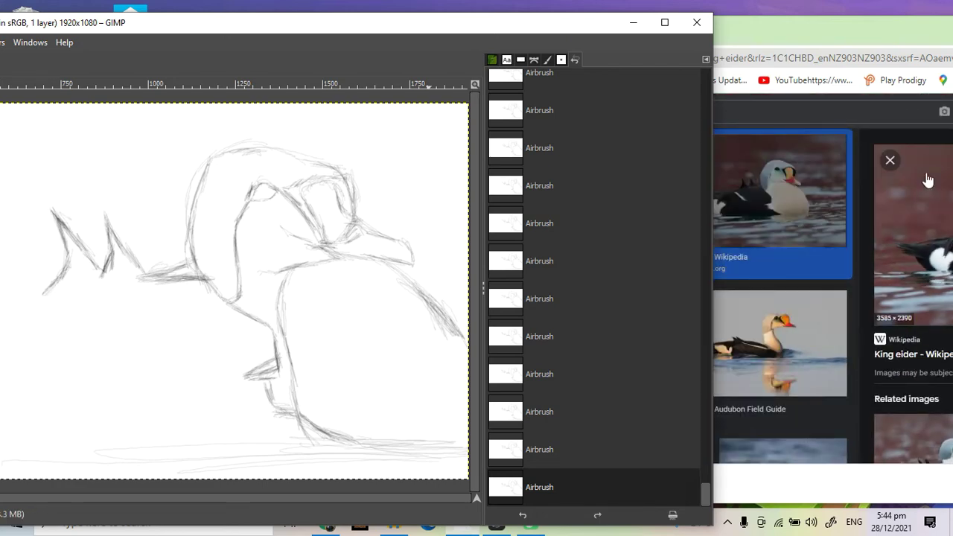
Reposition the browser so the whole reference duck shows beside the canvas, and return to the drawing.
left_click(893, 93)
left_click_drag(818, 36, 690, 42)
left_click(104, 47)
left_click(922, 28)
left_click(899, 22)
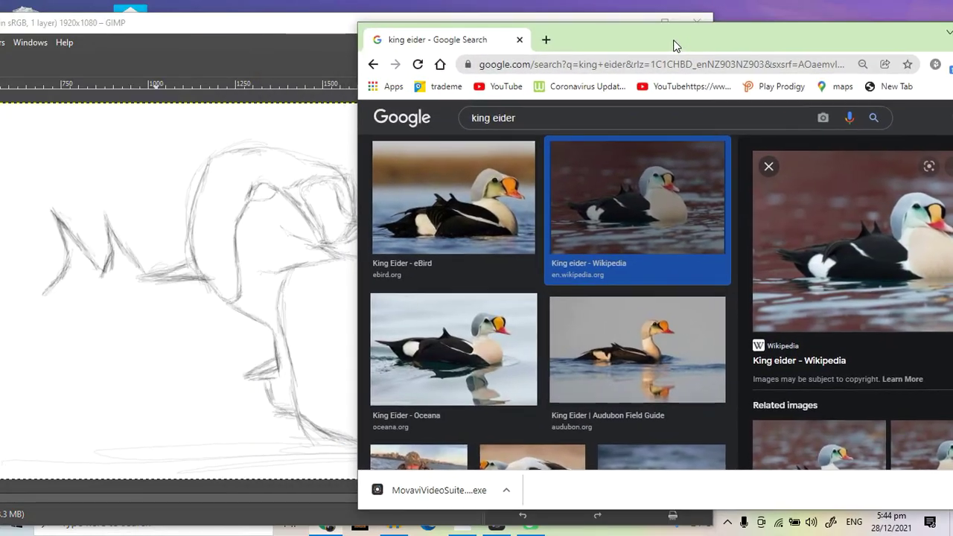
left_click(138, 264)
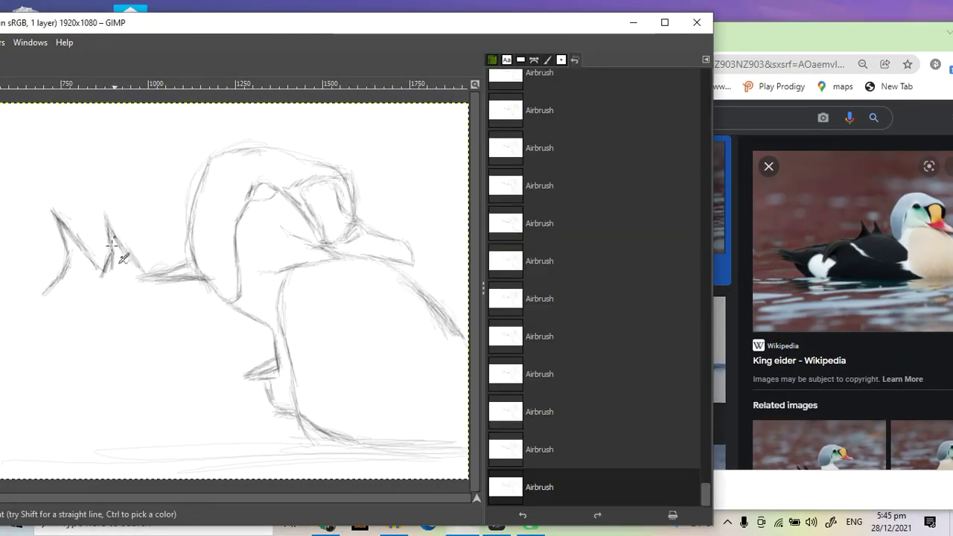
Fade the pointed back feathers with white airbrush strokes using the Pixel copy #1 (7 × 7) brush.
left_click_drag(173, 27, 453, 32)
left_click(79, 262)
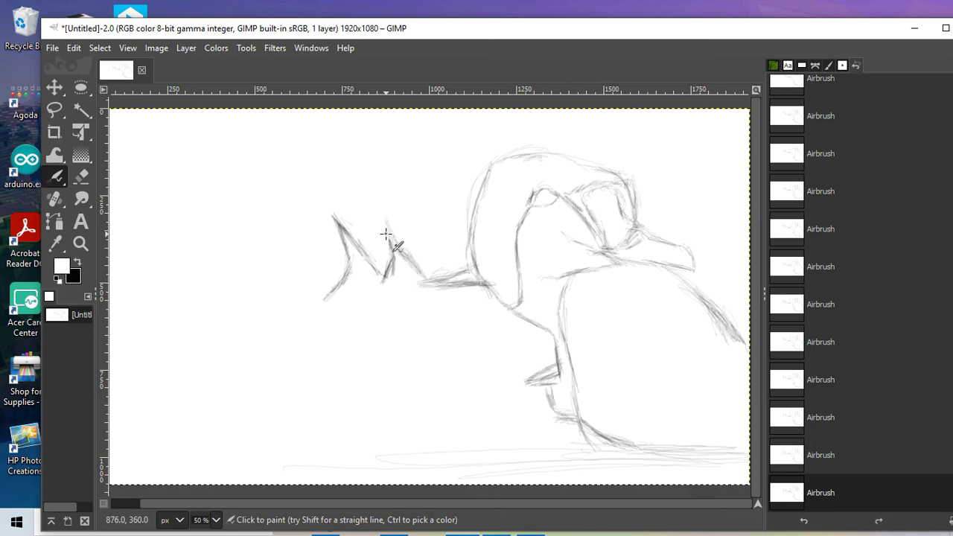
left_click(842, 64)
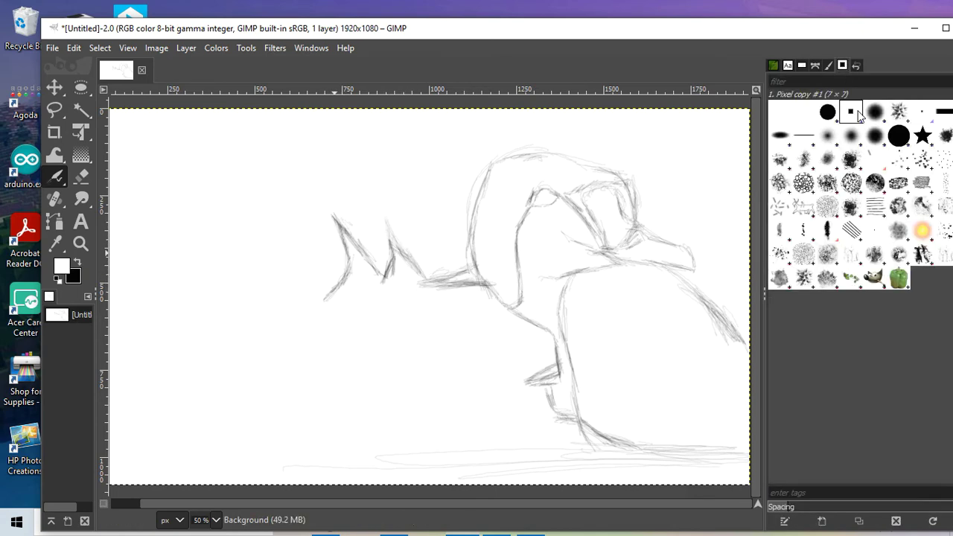
left_click_drag(681, 29, 532, 40)
left_click_drag(621, 38, 561, 42)
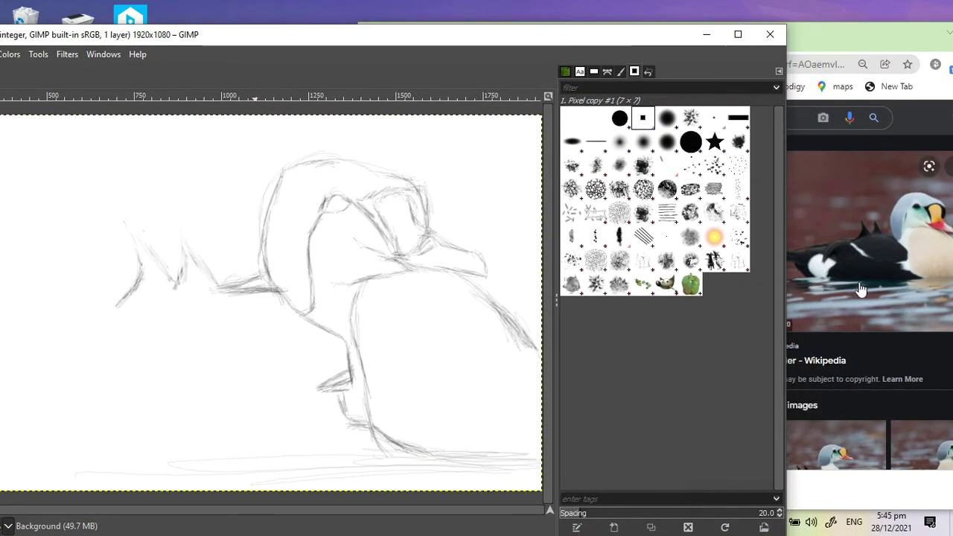
Switch to black with the Pixel (3 × 3) brush and darken the back line and the feather nearest the neck.
left_click_drag(336, 42, 507, 55)
left_click(41, 275)
left_click(891, 125)
mouse_move(827, 50)
left_mouse_down()
mouse_move(633, 49)
mouse_move(652, 55)
left_mouse_up()
left_click_drag(205, 304, 248, 300)
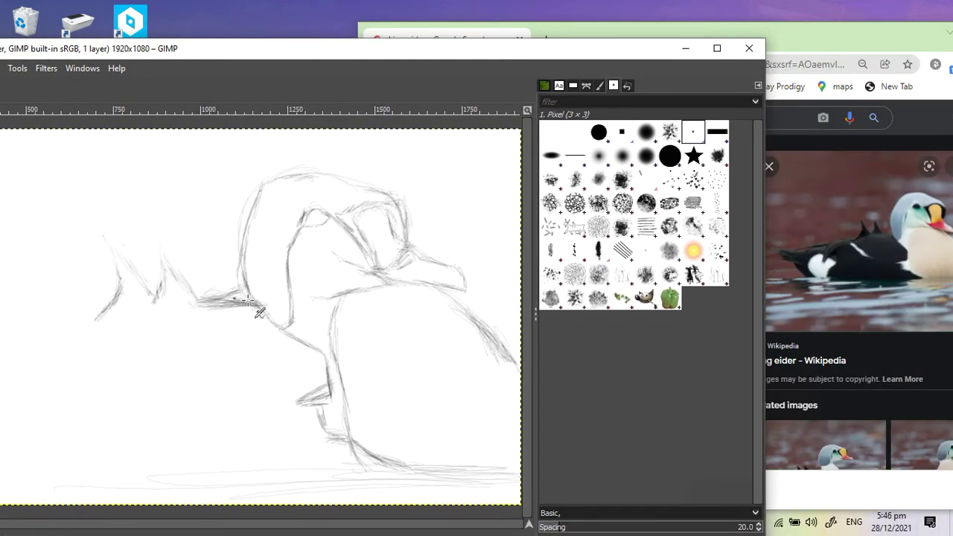
left_click_drag(179, 272, 192, 295)
Erase the misplaced pointed feathers and the adjoining part of the back line with the Eraser.
left_click_drag(534, 53, 775, 59)
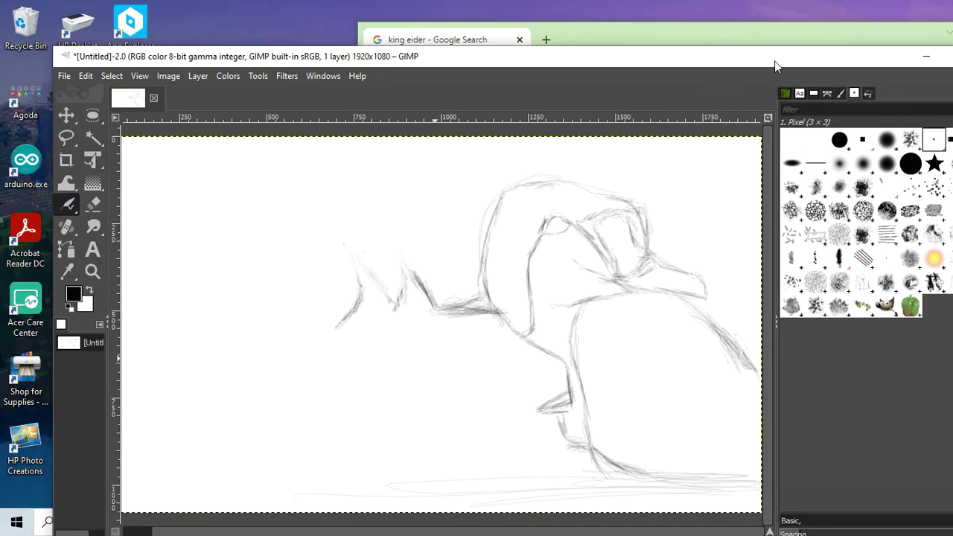
left_click(97, 200)
mouse_move(399, 301)
left_mouse_down()
mouse_move(413, 268)
mouse_move(443, 305)
mouse_move(462, 309)
left_mouse_up()
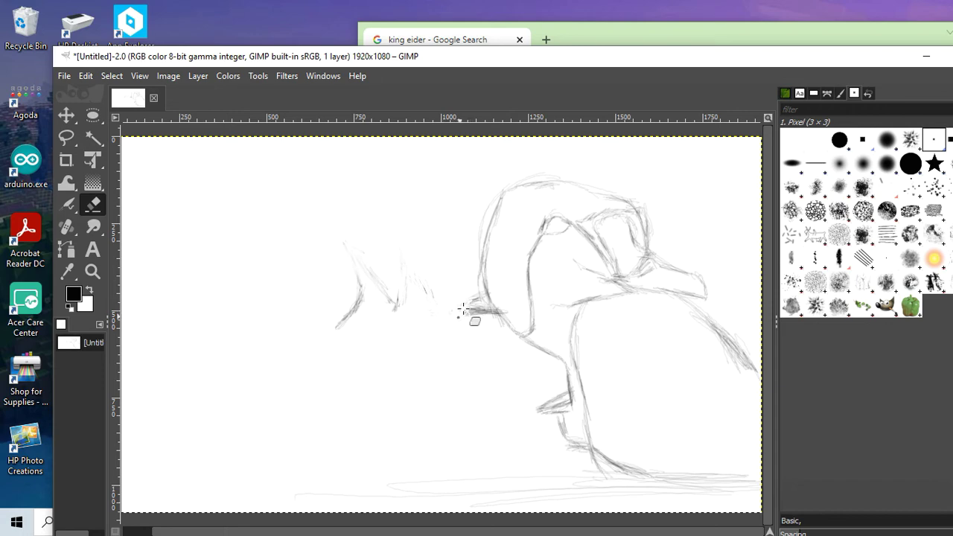
left_click_drag(362, 307, 357, 261)
Airbrush two narrower pointed feathers closer to the neck and extend the back line toward the tail.
mouse_move(544, 63)
left_mouse_down()
mouse_move(257, 90)
mouse_move(485, 79)
mouse_move(525, 93)
mouse_move(201, 49)
left_mouse_up()
mouse_move(288, 300)
left_mouse_down()
mouse_move(250, 299)
mouse_move(228, 261)
mouse_move(236, 255)
mouse_move(233, 277)
mouse_move(221, 251)
mouse_move(212, 297)
left_mouse_up()
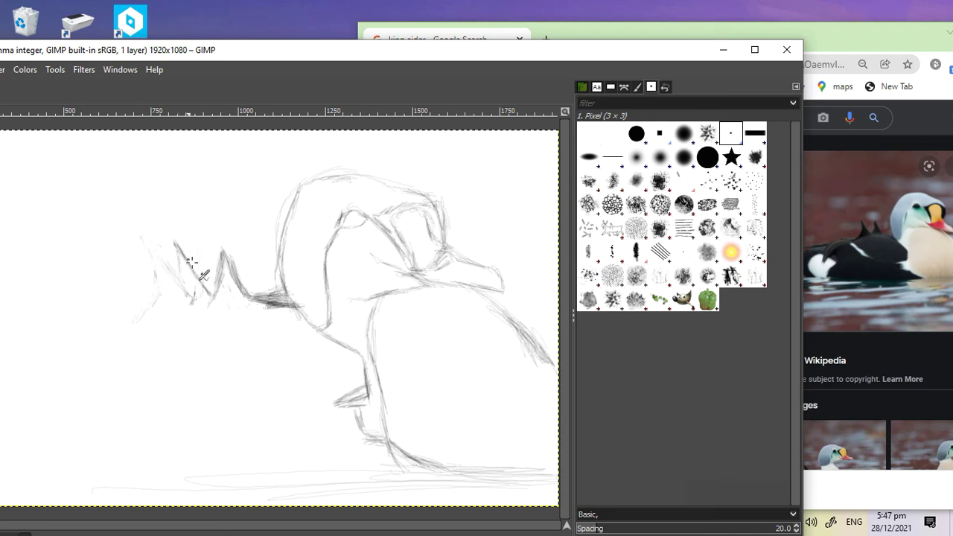
left_click_drag(179, 255, 176, 295)
left_click_drag(176, 295, 139, 320)
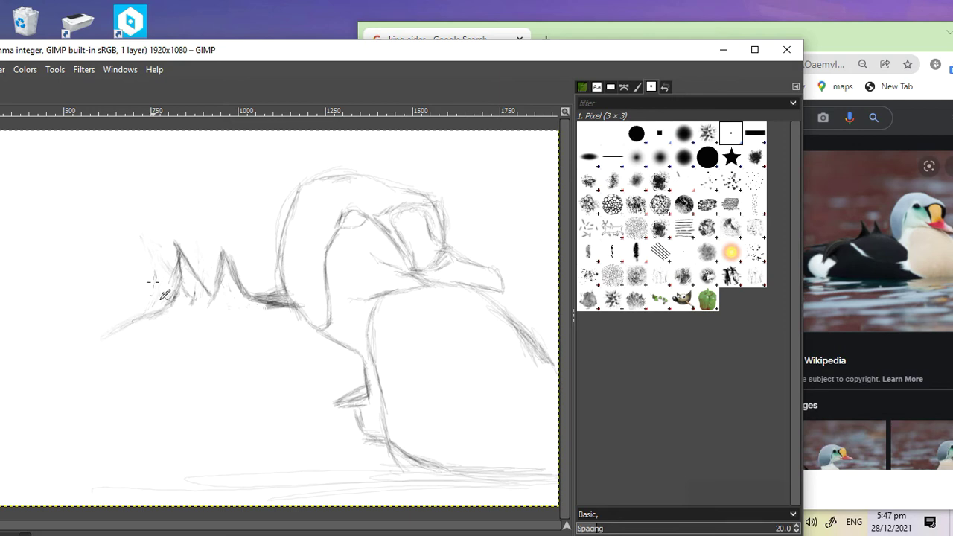
Sketch the drooping wing feathers with the rounded rump patch beneath them, plus the narrow stripe across the wing.
mouse_move(127, 319)
left_mouse_down()
mouse_move(83, 334)
mouse_move(75, 388)
left_mouse_up()
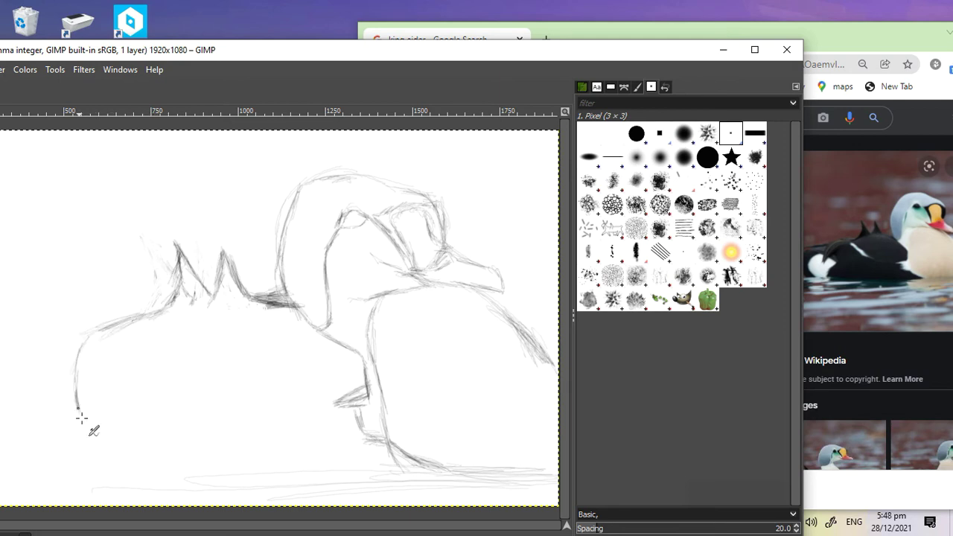
mouse_move(79, 346)
left_mouse_down()
mouse_move(81, 407)
mouse_move(103, 364)
mouse_move(154, 327)
left_mouse_up()
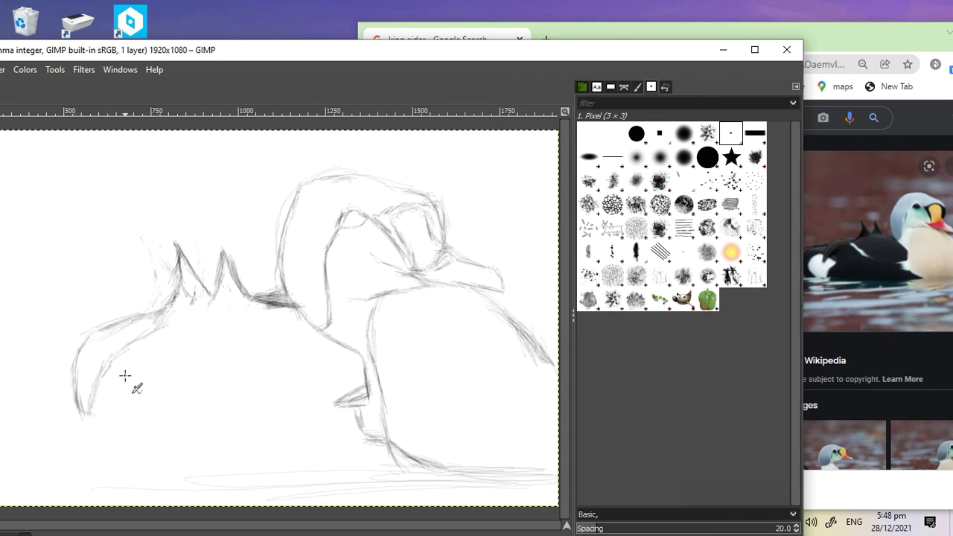
mouse_move(114, 457)
left_mouse_down()
mouse_move(104, 481)
mouse_move(63, 386)
mouse_move(31, 426)
mouse_move(30, 451)
mouse_move(45, 476)
mouse_move(74, 491)
left_mouse_up()
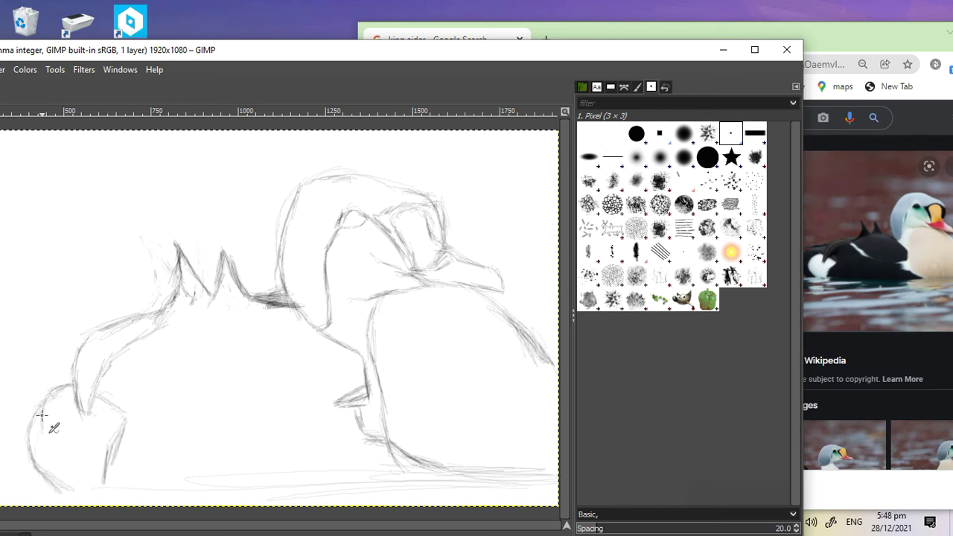
left_click_drag(177, 346, 212, 379)
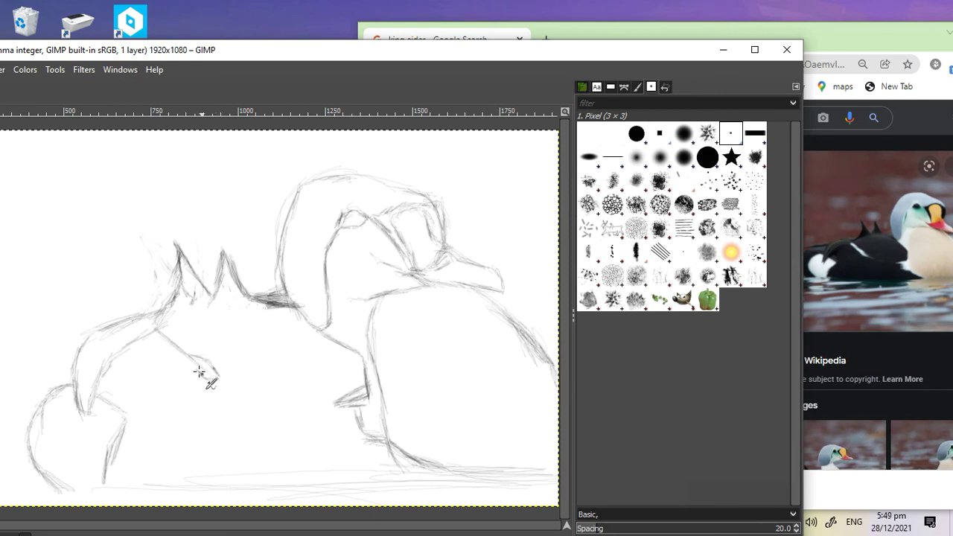
left_click_drag(180, 361, 149, 329)
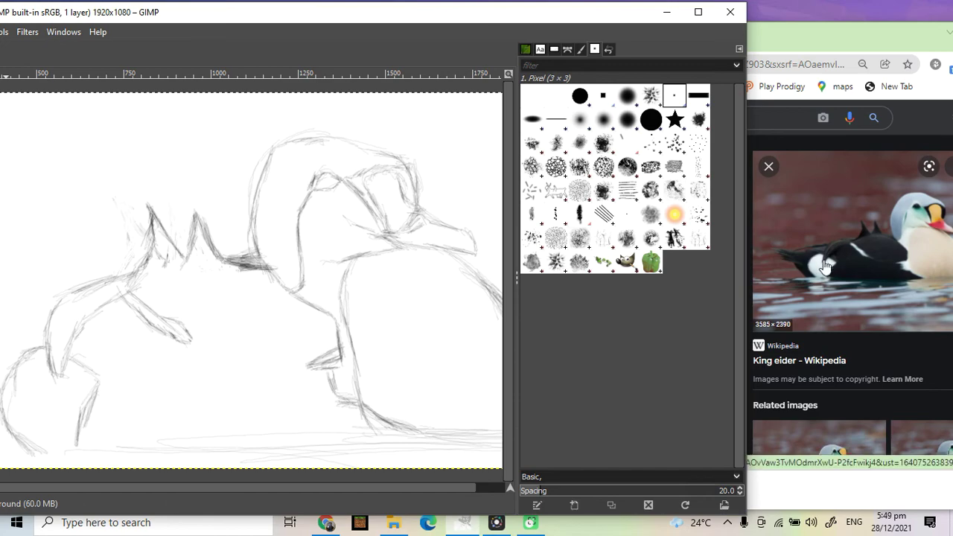
Sketch the tail's upper edge, its tip and the rear underside running down to the water.
left_click_drag(586, 14, 632, 17)
left_click_drag(201, 341, 145, 341)
mouse_move(795, 15)
left_mouse_down()
mouse_move(638, 26)
mouse_move(642, 38)
mouse_move(819, 23)
left_mouse_up()
mouse_move(176, 354)
left_mouse_down()
mouse_move(154, 349)
mouse_move(155, 381)
mouse_move(164, 376)
left_mouse_up()
mouse_move(652, 25)
left_mouse_down()
mouse_move(457, 7)
mouse_move(656, 21)
left_mouse_up()
left_click_drag(214, 437, 179, 400)
Add long feather lines above the tail, joining it to the drooping wing feathers.
left_click_drag(802, 23, 780, 25)
mouse_move(622, 13)
left_mouse_down()
mouse_move(387, 2)
mouse_move(632, 21)
left_mouse_up()
mouse_move(275, 302)
left_mouse_down()
mouse_move(192, 332)
mouse_move(244, 340)
left_mouse_up()
mouse_move(551, 11)
left_mouse_down()
mouse_move(325, 32)
mouse_move(698, 6)
left_mouse_up()
left_click_drag(195, 334, 265, 302)
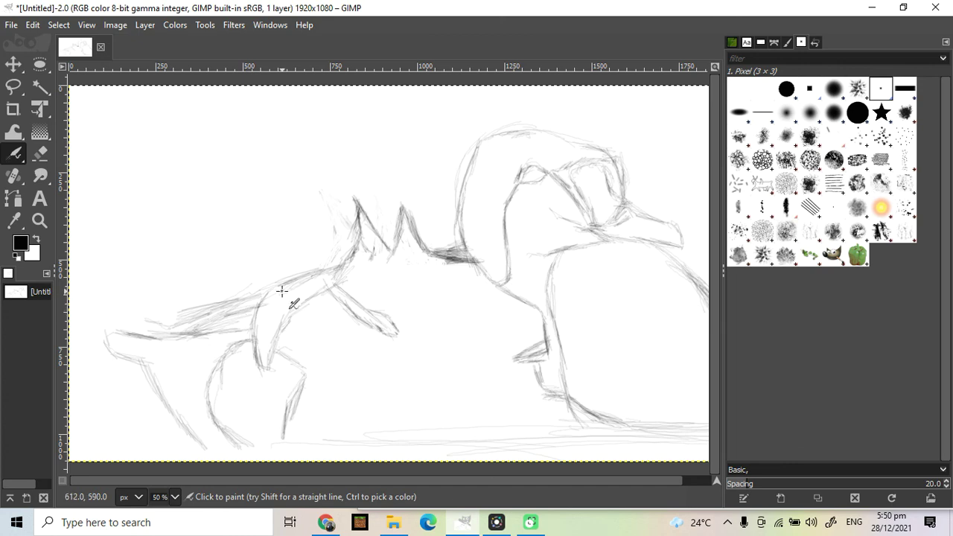
Sketch the waterline under the rump and a curved back line from the neck to the wing feathers.
left_click_drag(149, 430, 313, 457)
mouse_move(618, 9)
left_mouse_down()
mouse_move(436, 15)
mouse_move(675, 30)
left_mouse_up()
mouse_move(198, 339)
left_mouse_down()
mouse_move(186, 335)
mouse_move(164, 350)
mouse_move(191, 385)
left_mouse_up()
mouse_move(485, 24)
left_mouse_down()
mouse_move(364, 12)
mouse_move(453, 30)
left_mouse_up()
left_click_drag(422, 282, 367, 296)
left_click_drag(550, 25, 367, 12)
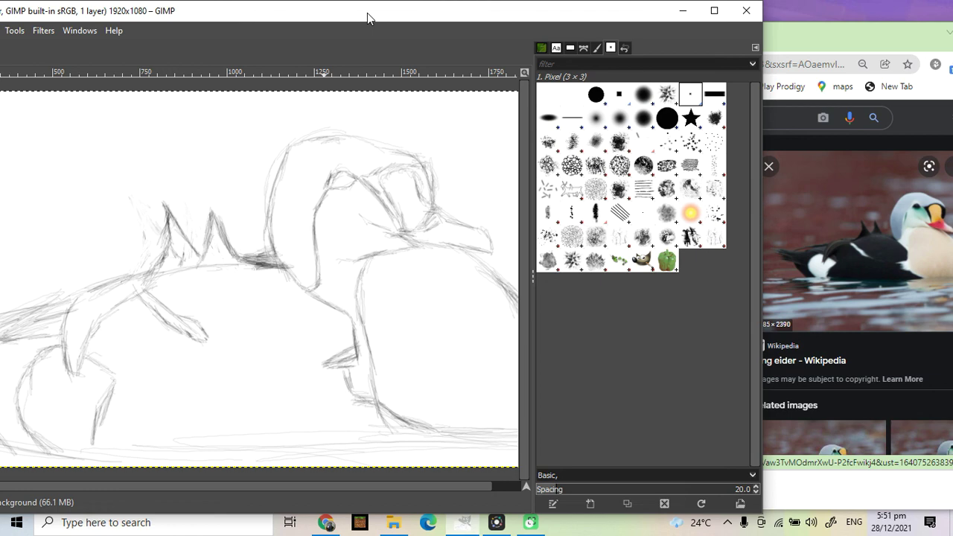
mouse_move(633, 20)
left_mouse_down()
mouse_move(814, 3)
mouse_move(616, 19)
mouse_move(620, 25)
left_mouse_up()
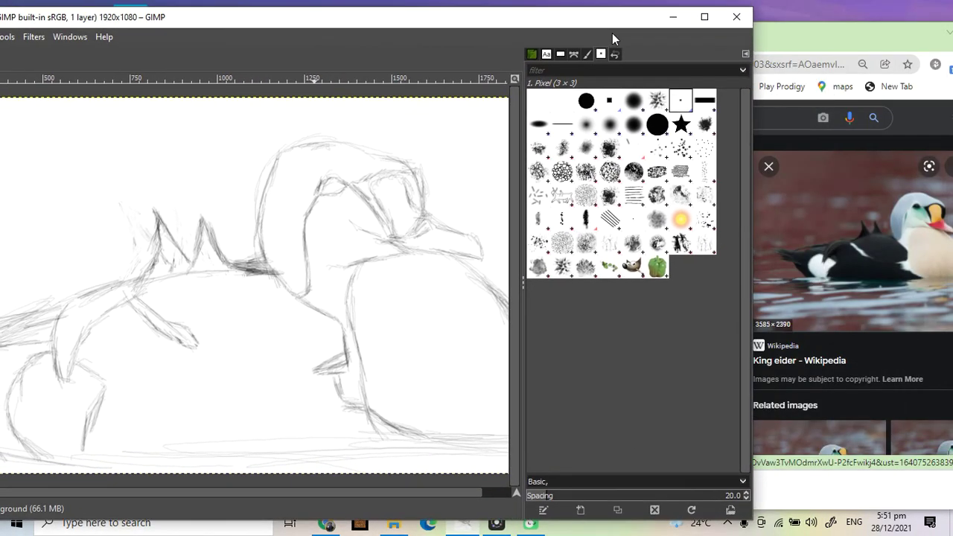